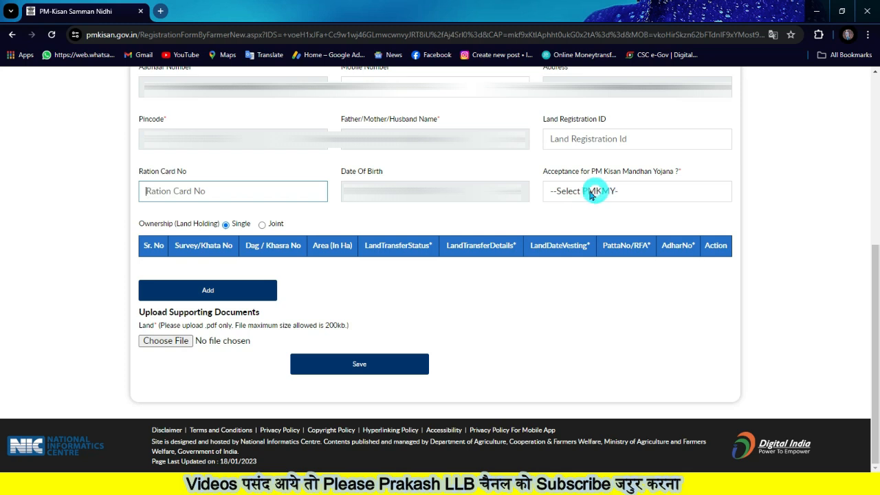
Set the PM Kisan Mandhan Yojana acceptance to No and the land holding ownership to Single.
left_click(584, 194)
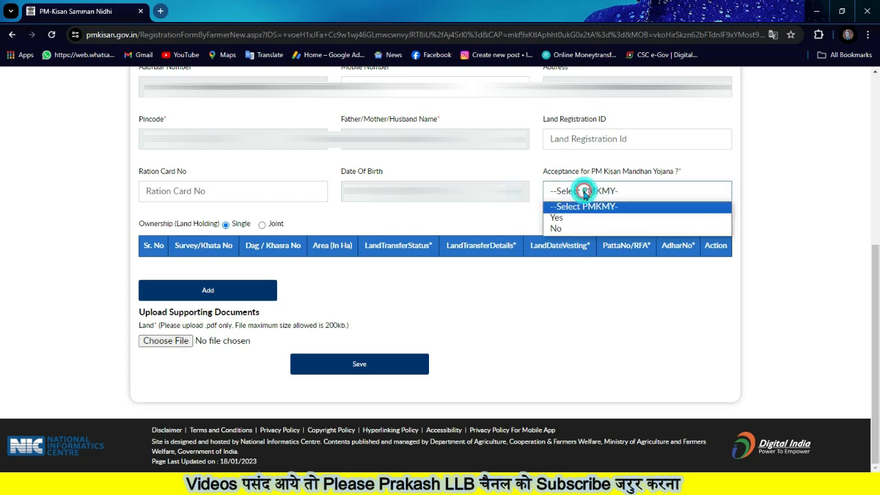
left_click(570, 230)
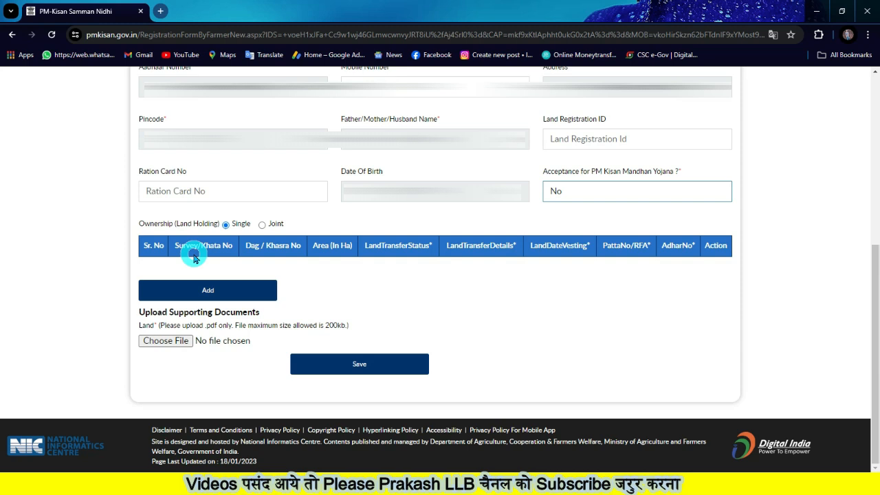
left_click(226, 224)
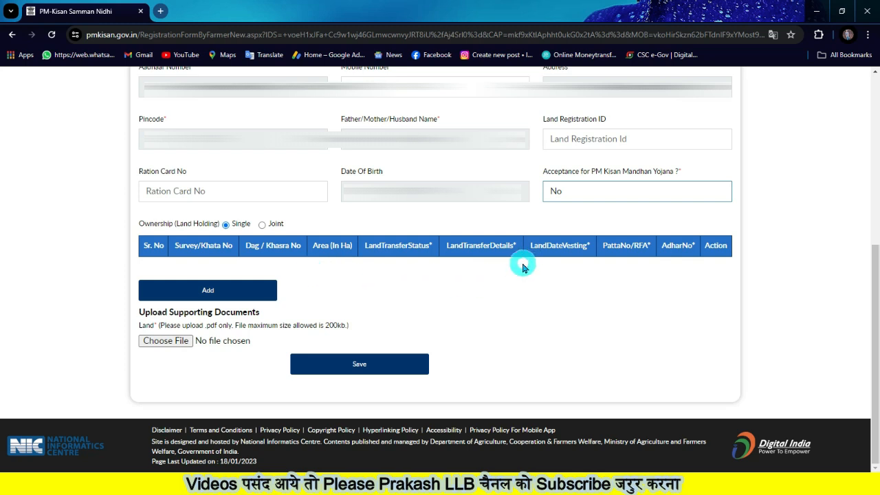
Open the land detail entry form with its khata number, khasra number and area fields.
left_click(208, 292)
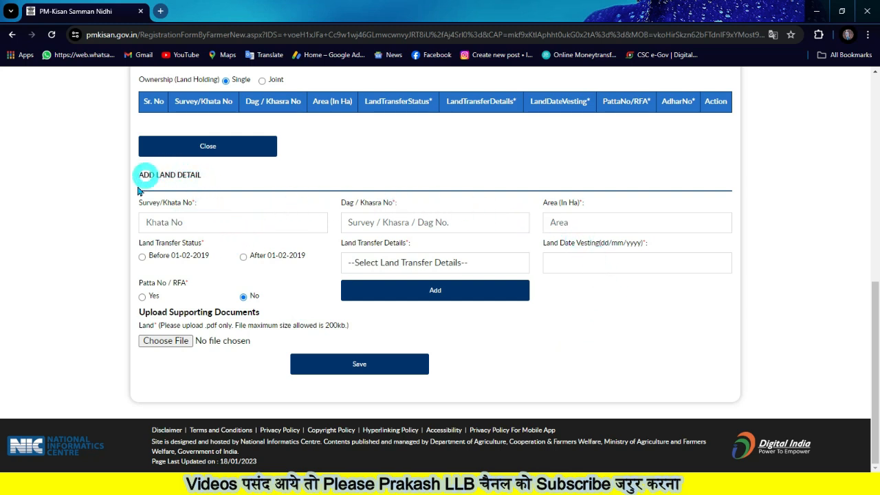
left_click(143, 222)
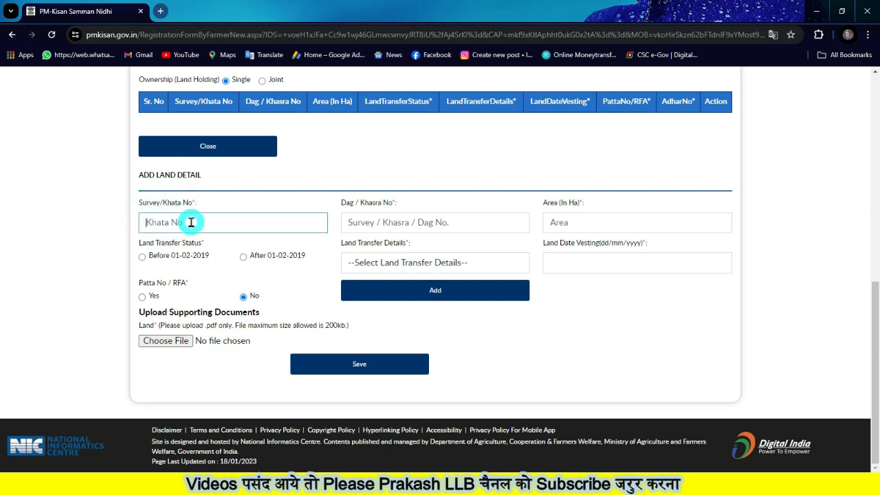
left_click(391, 227)
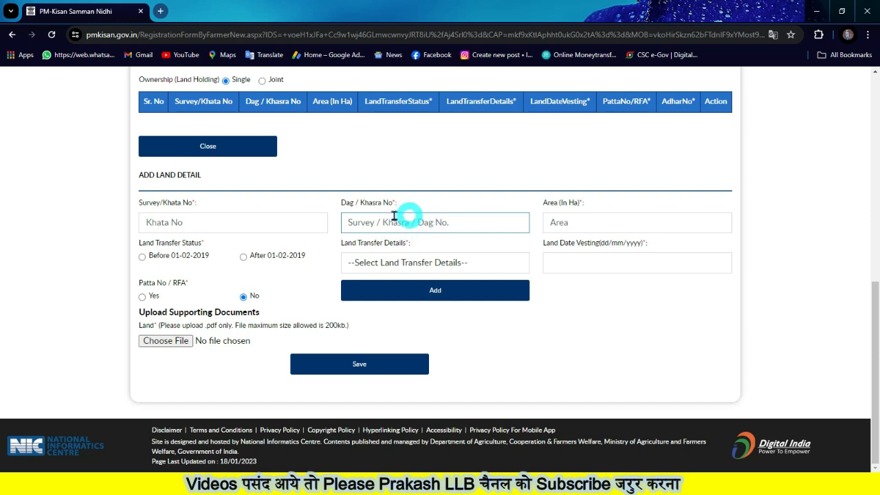
left_click(562, 223)
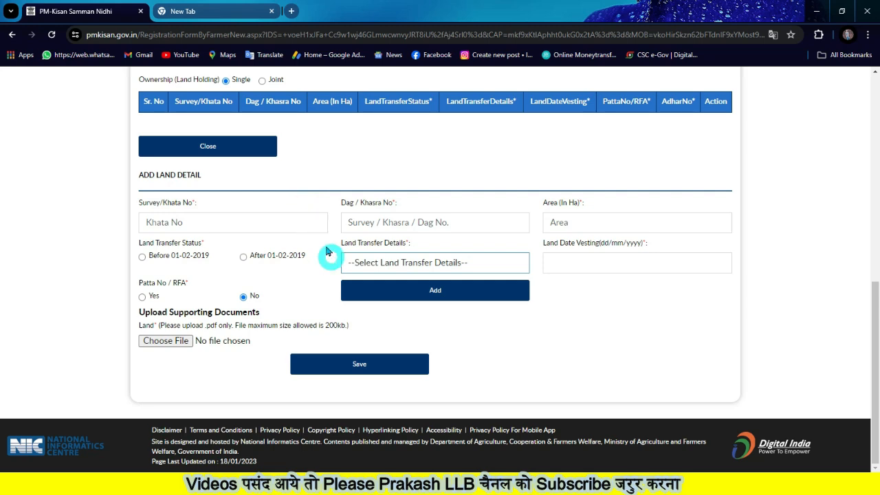
Search Google for "bhulekh up" in a separate browser tab and open the upbhulekh.gov.in site.
left_click(193, 11)
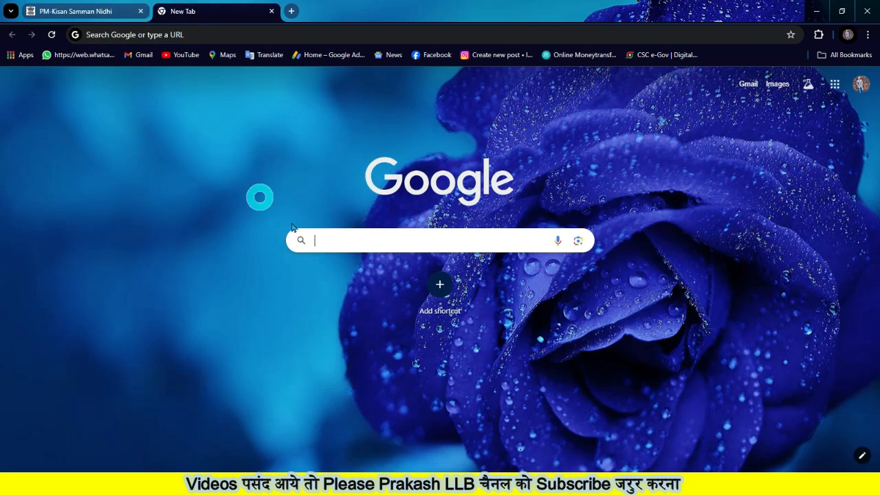
left_click(337, 242)
type("bhulekh up")
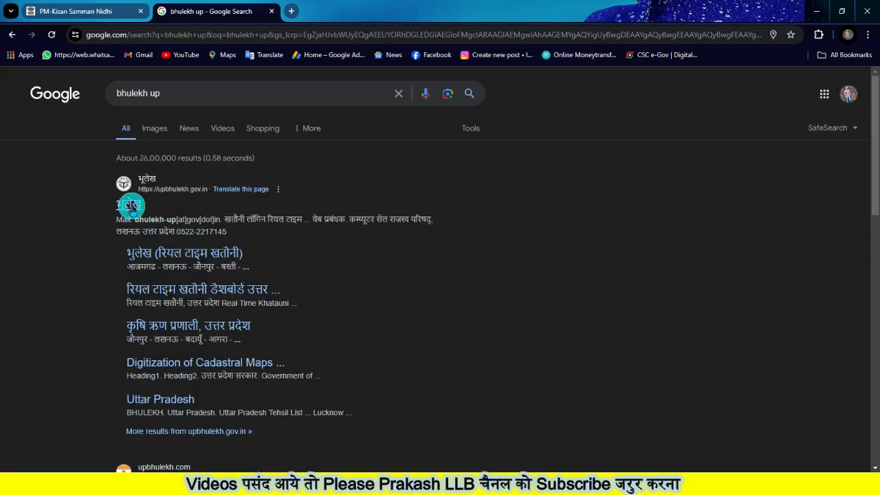
left_click(131, 205)
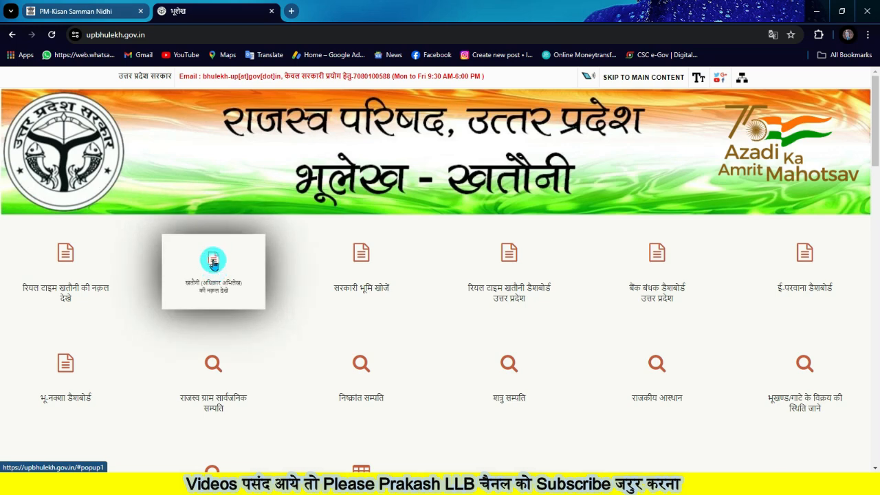
Open the service for viewing a copy of the खतौनी (अधिकार अभिलेख) and submit the displayed captcha code.
left_click(213, 264)
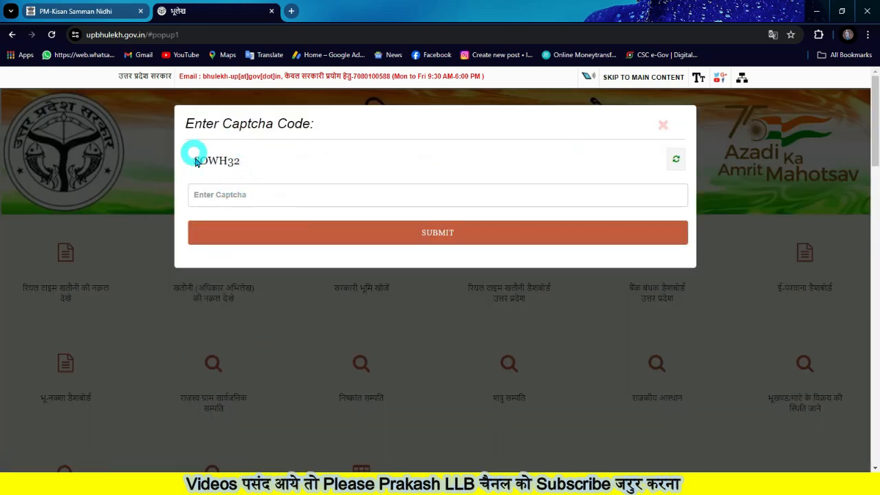
left_click(200, 193)
type("SOWH32")
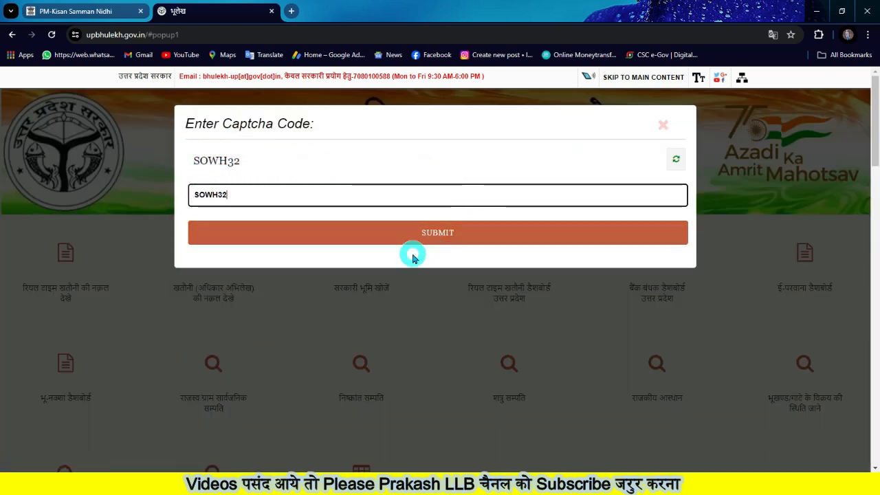
left_click(434, 230)
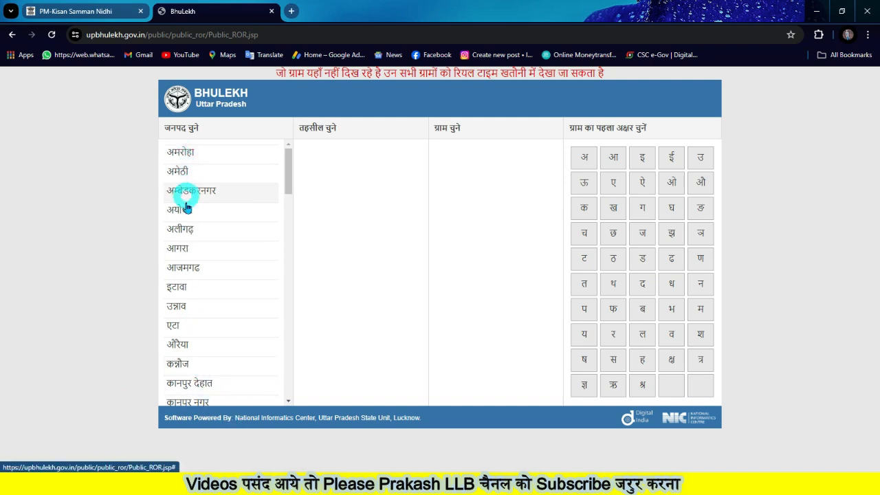
Choose the district इटावा, the tehsil भरथना and the village उरेंग for the land record lookup.
left_click(184, 291)
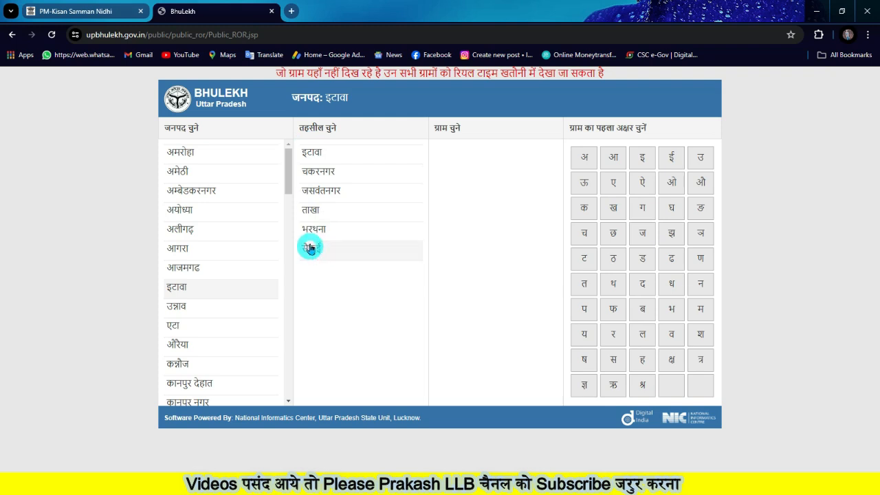
left_click(310, 210)
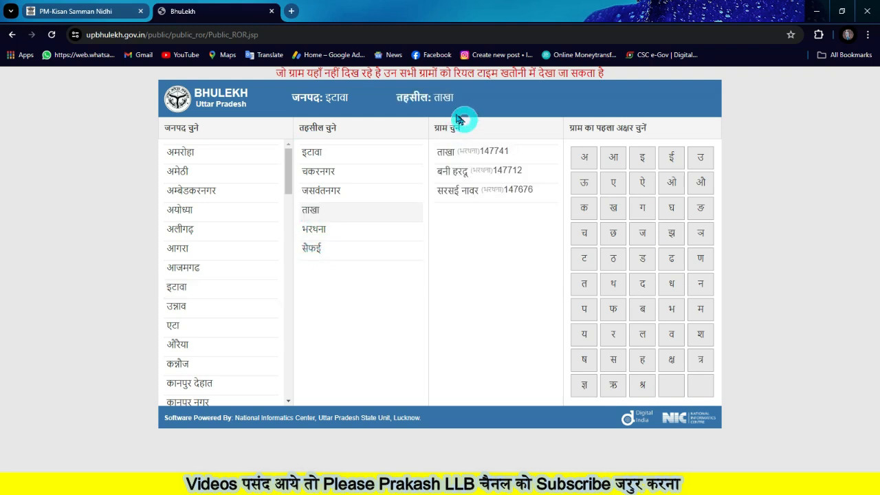
left_click(450, 170)
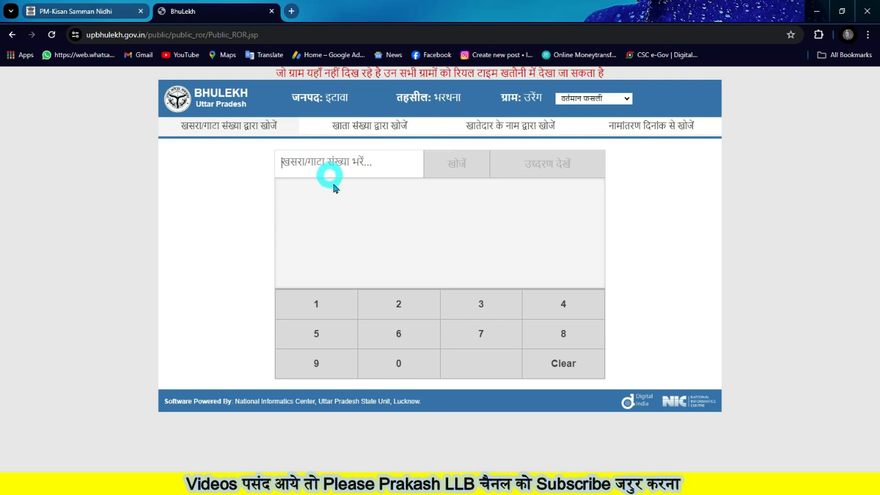
Search for khasra number 63, select the matching plot and request its extract.
left_click(400, 337)
left_click(469, 306)
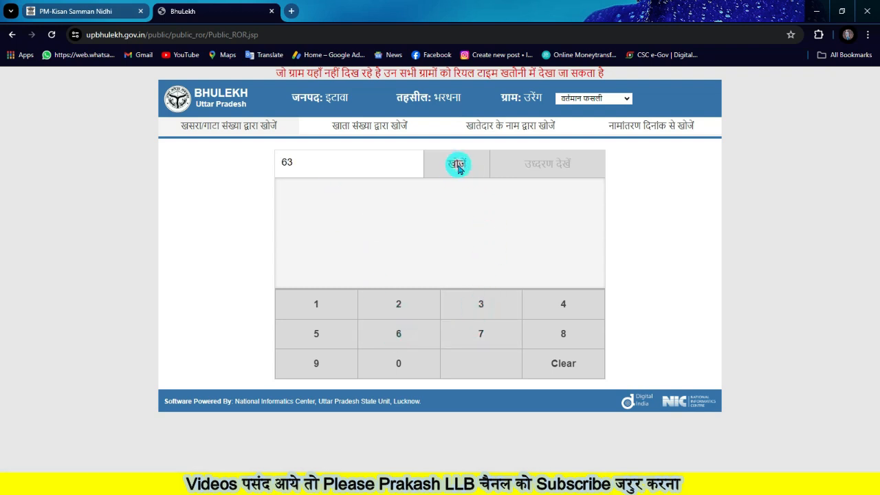
left_click(459, 166)
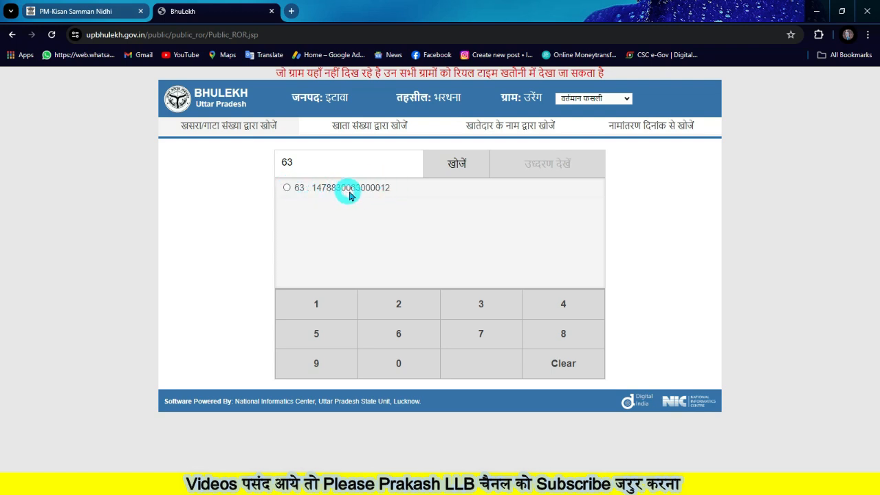
left_click(287, 190)
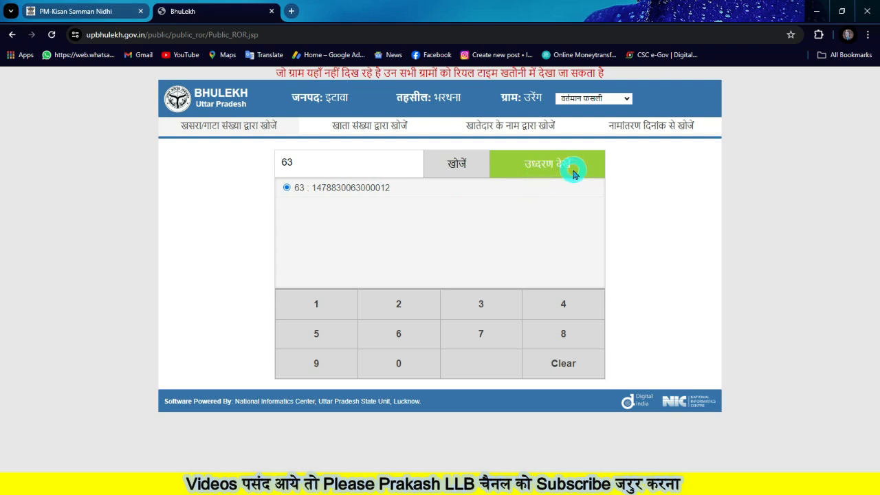
left_click(546, 167)
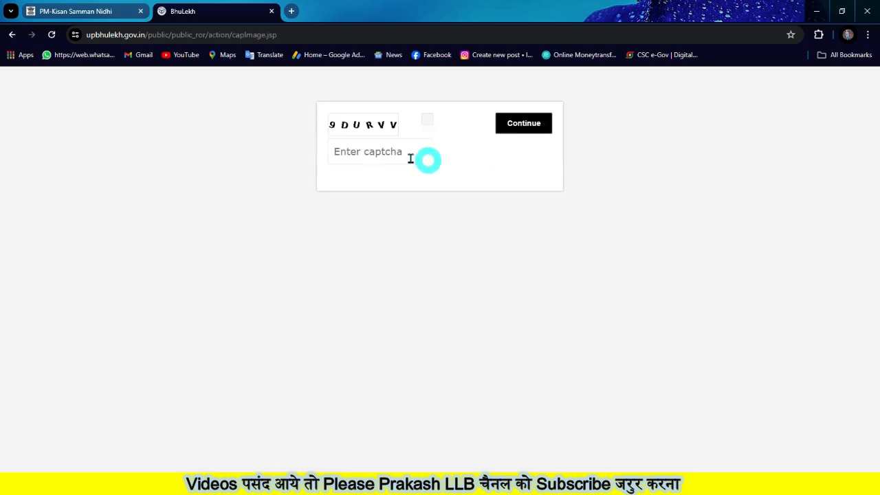
Enter the captcha code and continue to the plot's khata details.
left_click(369, 152)
type("9DURVV")
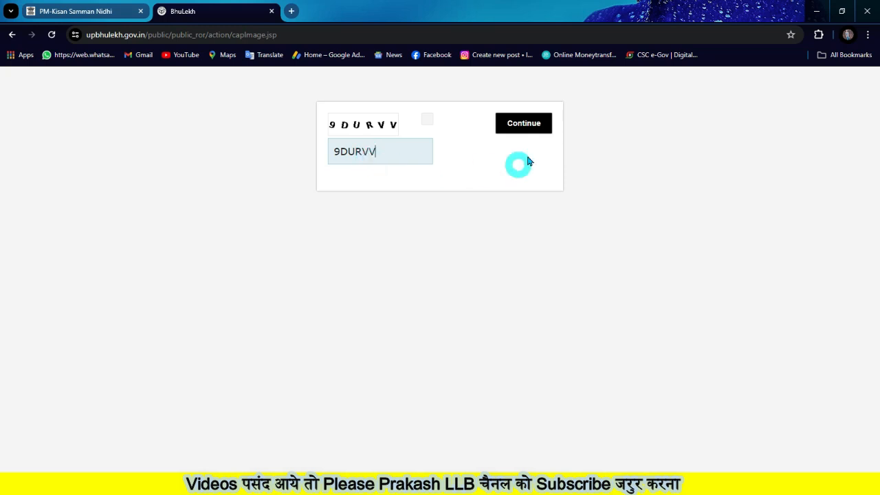
left_click(523, 123)
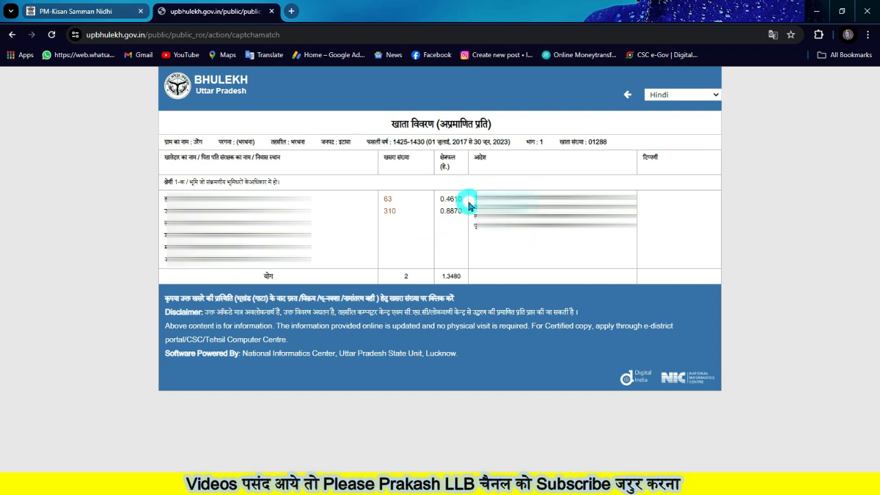
Copy the khata number from the land record into the Survey/Khata No field of the PM-Kisan form.
double_click(604, 142)
key("ctrl+c")
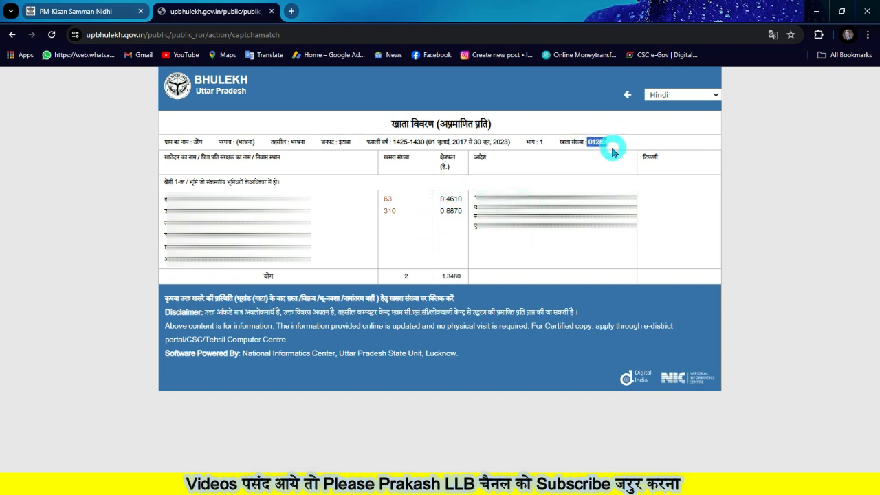
left_click(83, 12)
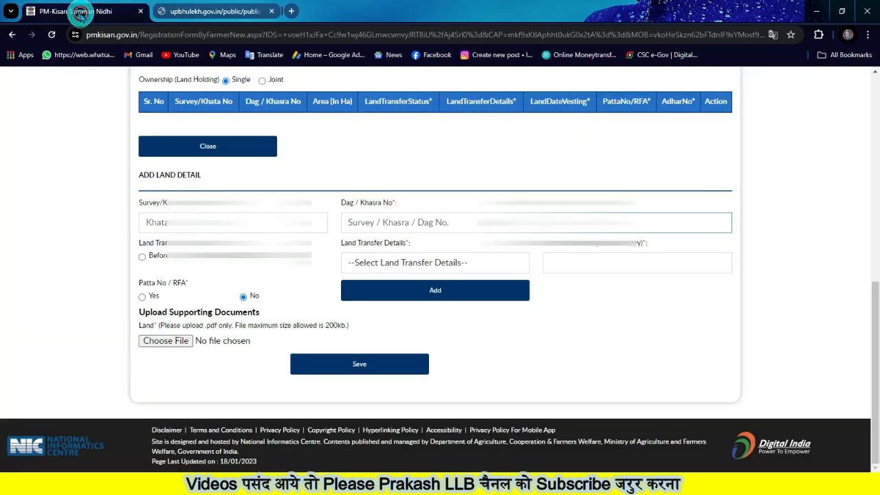
left_click(174, 224)
key("ctrl+v")
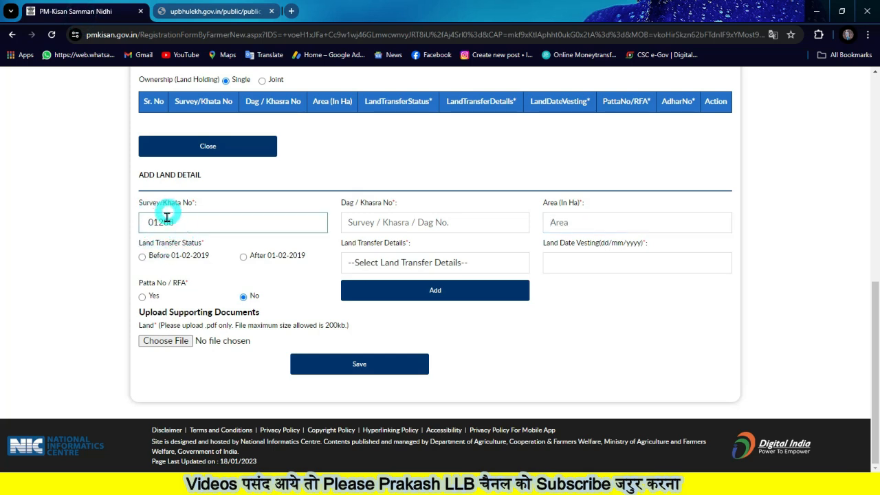
Copy khasra numbers 63 and 310 from the land record into the form's Dag / Khasra No field.
left_click(380, 224)
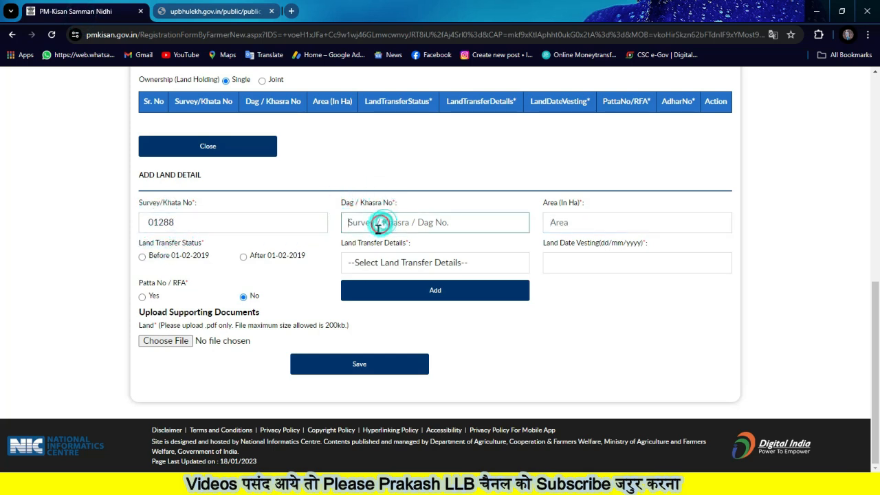
left_click(218, 12)
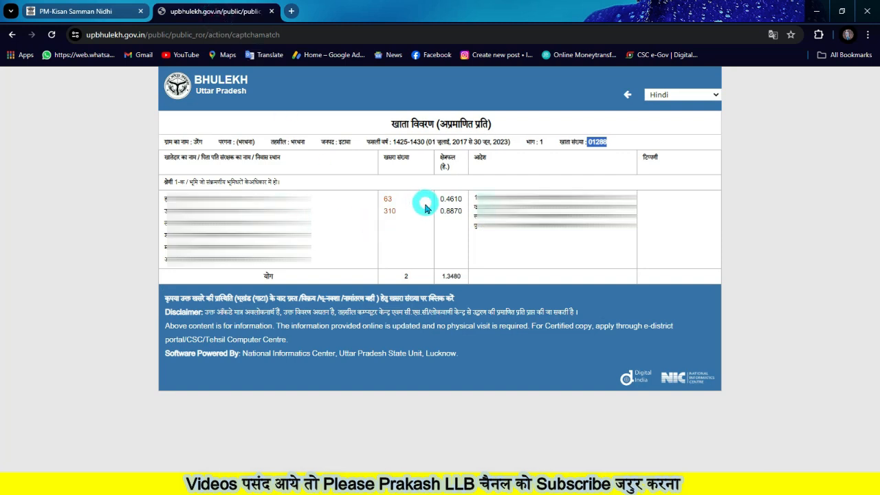
left_click_drag(403, 214, 381, 202)
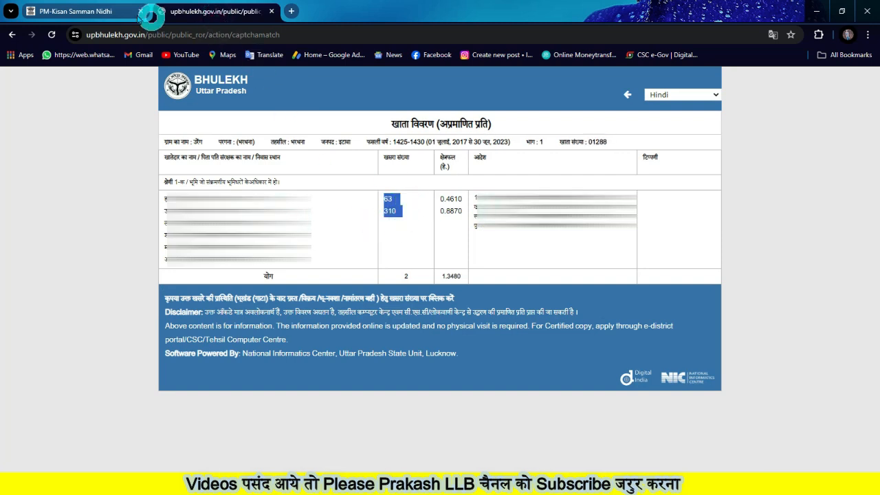
left_click(110, 12)
left_click(365, 217)
type("63\t310")
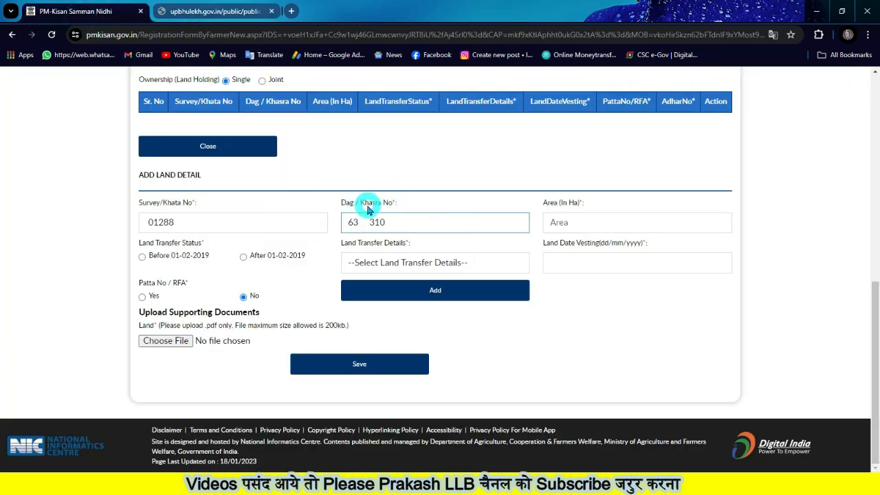
Copy the plot areas 0.4610 and 0.8870 from the land record for the form's Area (In Ha) field.
left_click(565, 229)
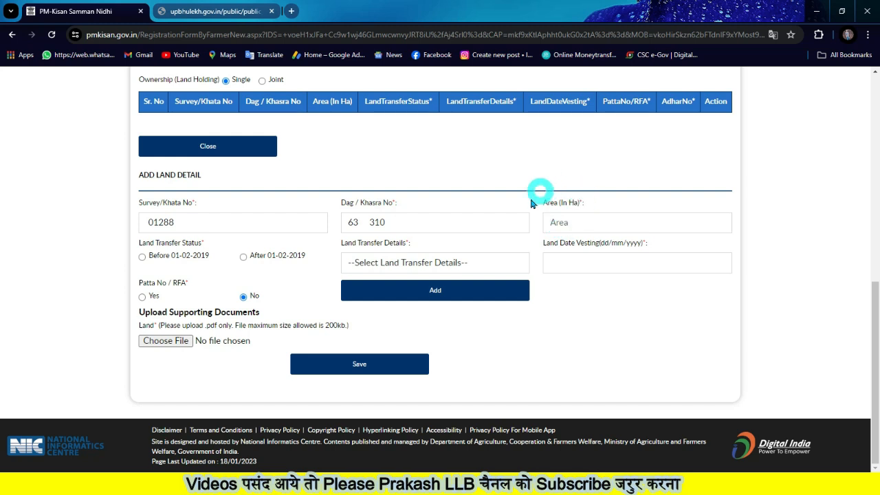
left_click(570, 226)
left_click(212, 11)
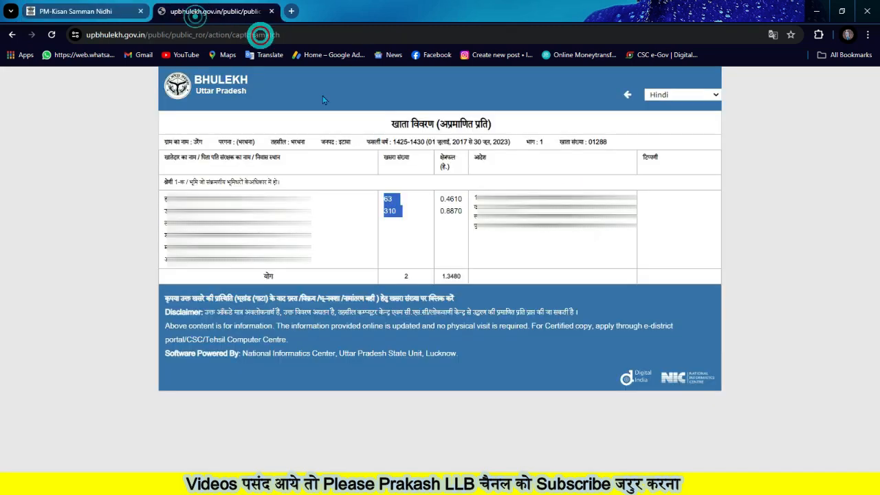
left_click_drag(463, 226, 438, 204)
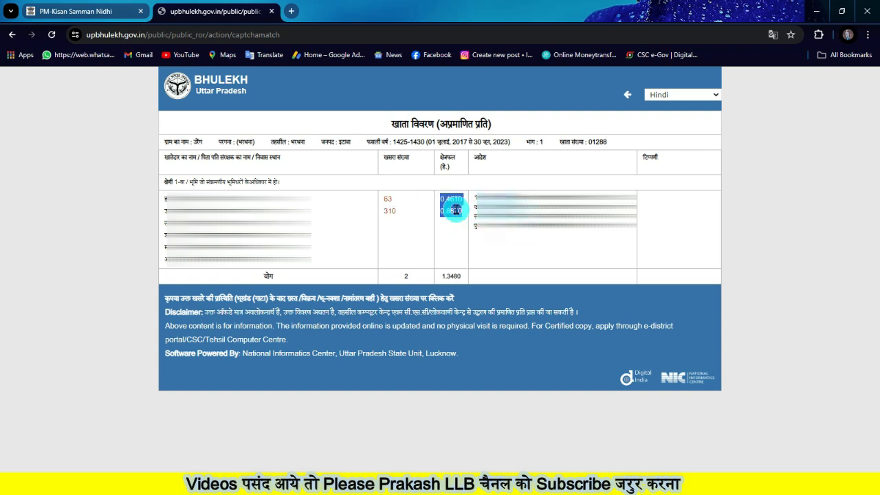
left_click(76, 11)
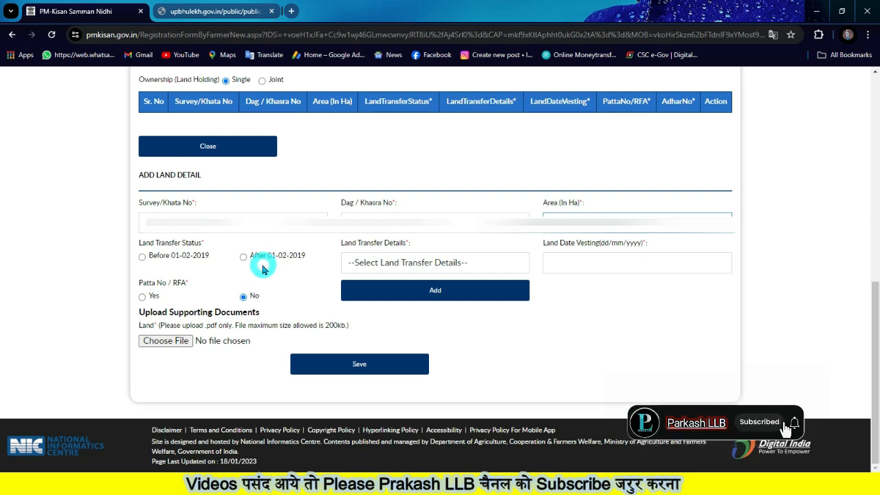
Set the land transfer status to Before 01-02-2019 and the land transfer details to Death of Father.
left_click(143, 258)
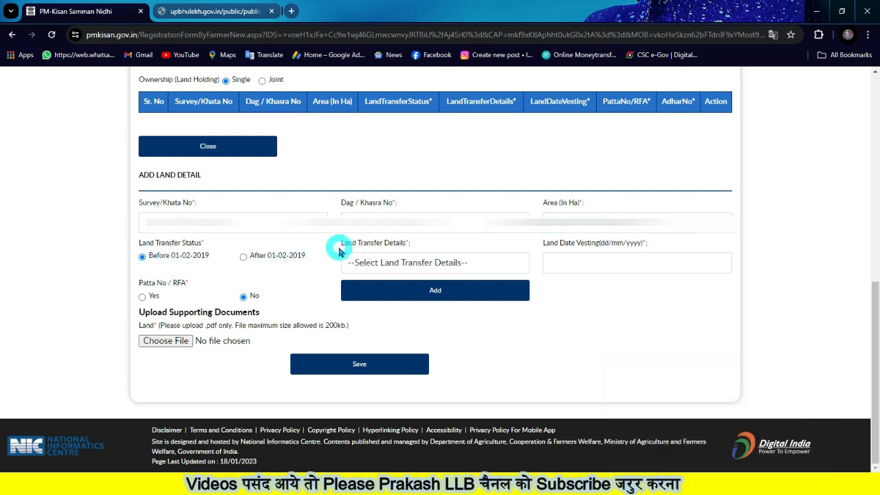
left_click(368, 264)
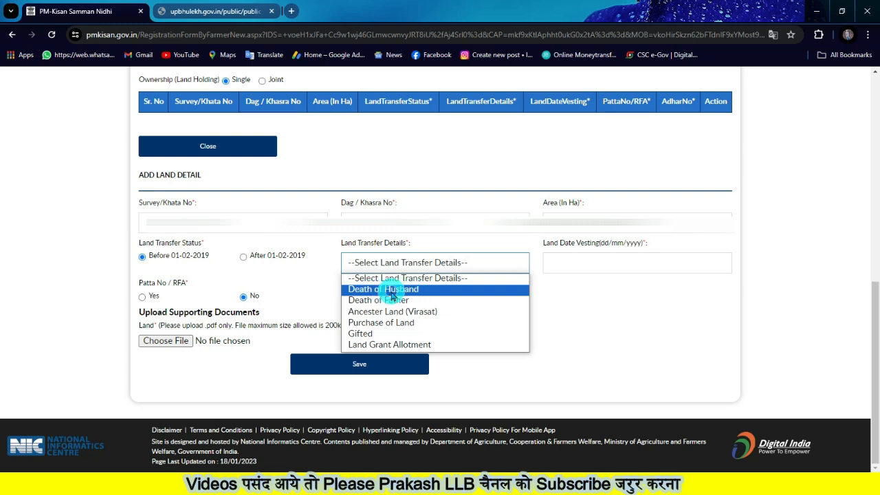
left_click(413, 300)
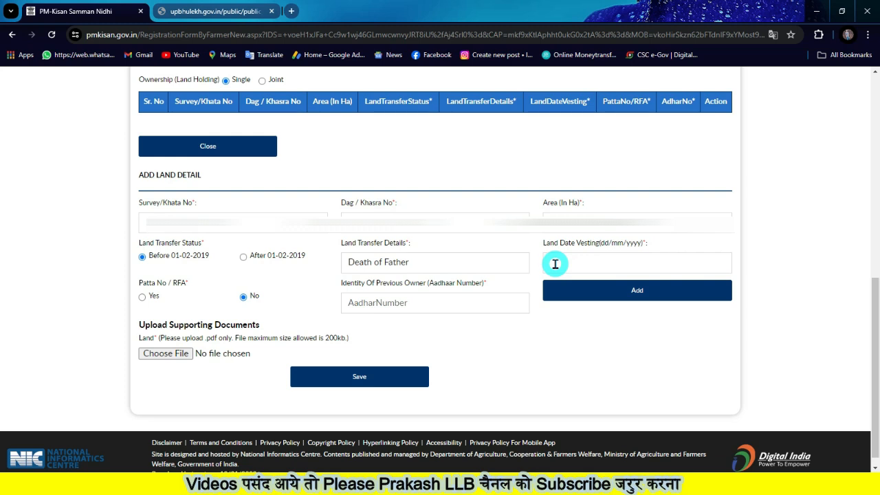
Set the land vesting date to 17/04/2007.
left_click(563, 260)
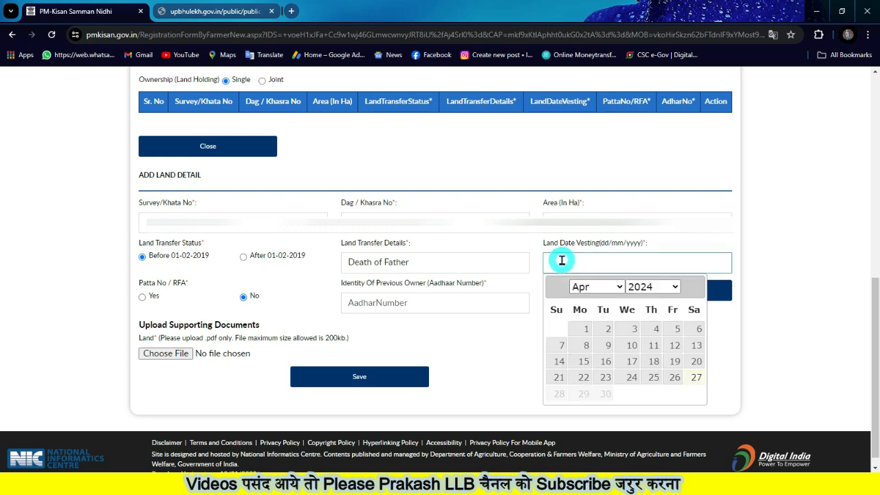
left_click(650, 288)
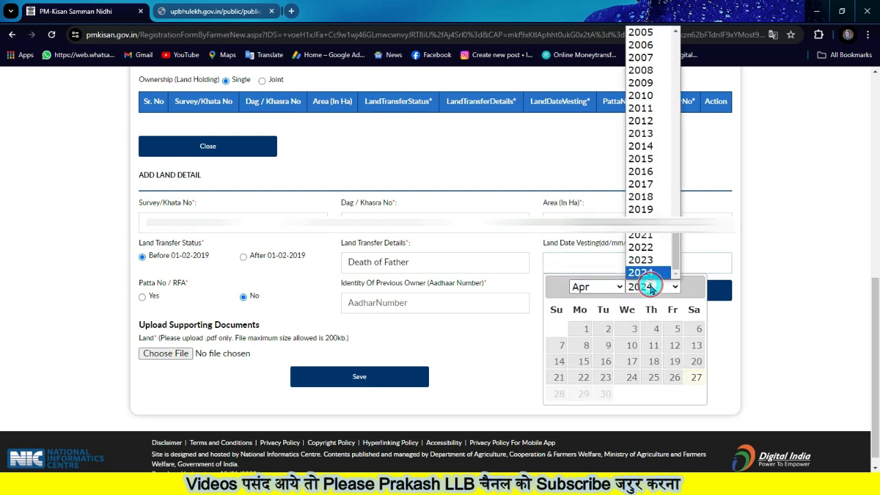
left_click(643, 57)
left_click(605, 360)
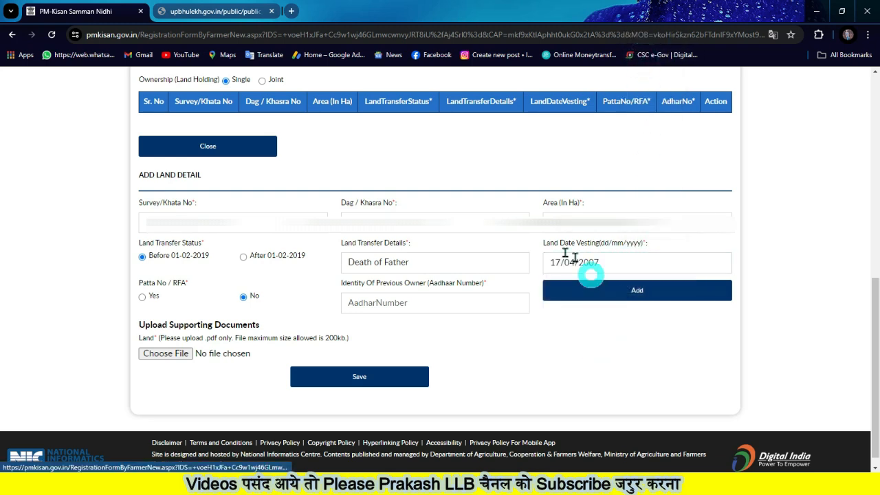
Keep Patta No / RFA set to No, enter the previous owner's Aadhaar number, and add the land record to the table.
left_click(140, 297)
left_click(245, 298)
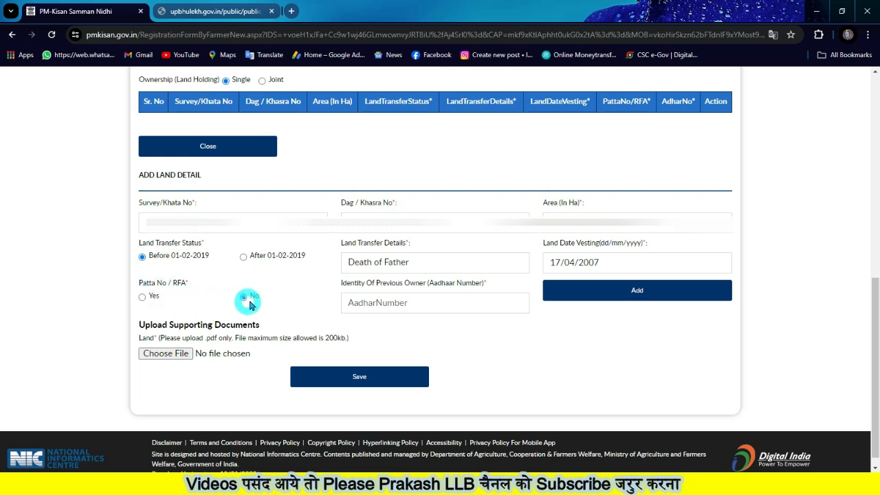
left_click(376, 306)
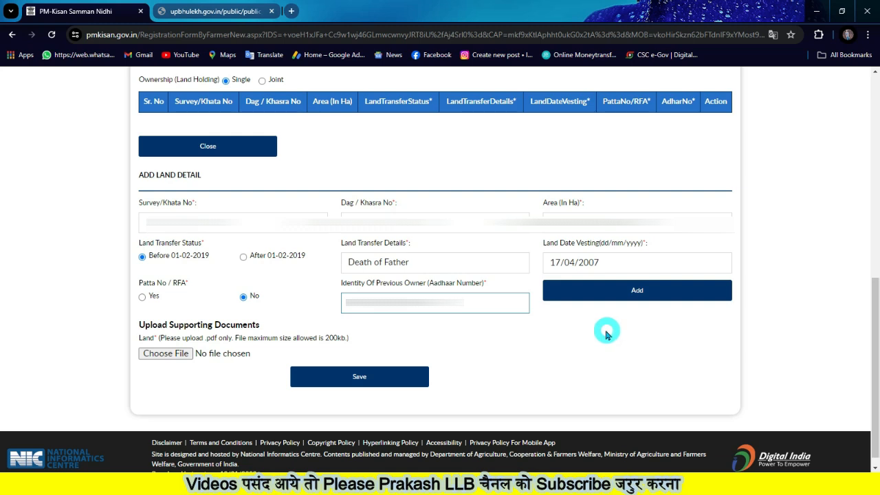
left_click(633, 291)
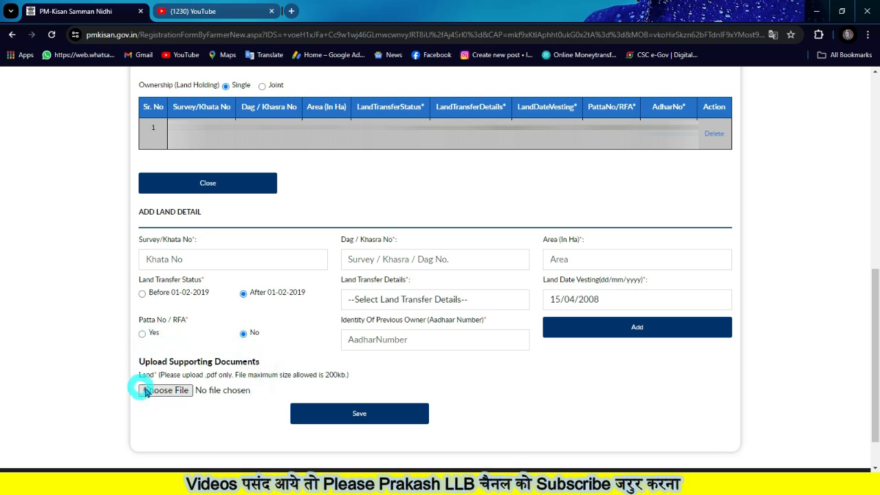
Attach 2016-3-8_569_Guj.pdf from Downloads as the supporting land document and save the registration.
left_click(171, 390)
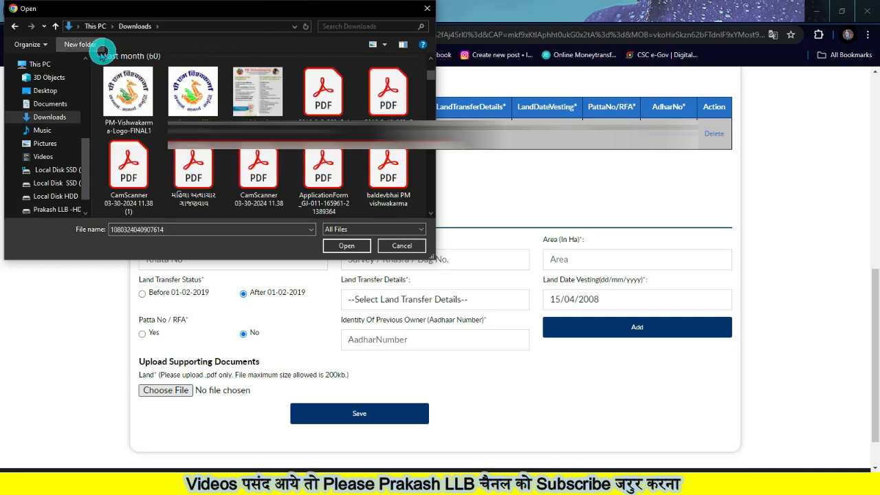
left_click(323, 103)
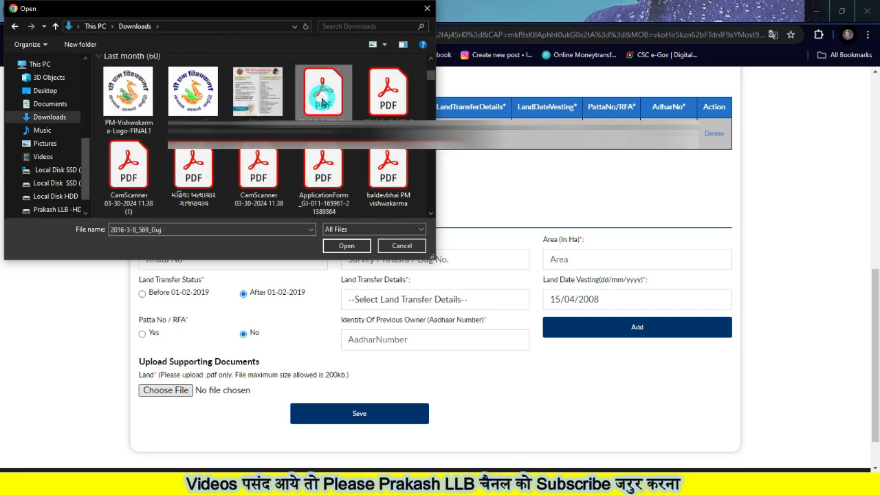
left_click(357, 245)
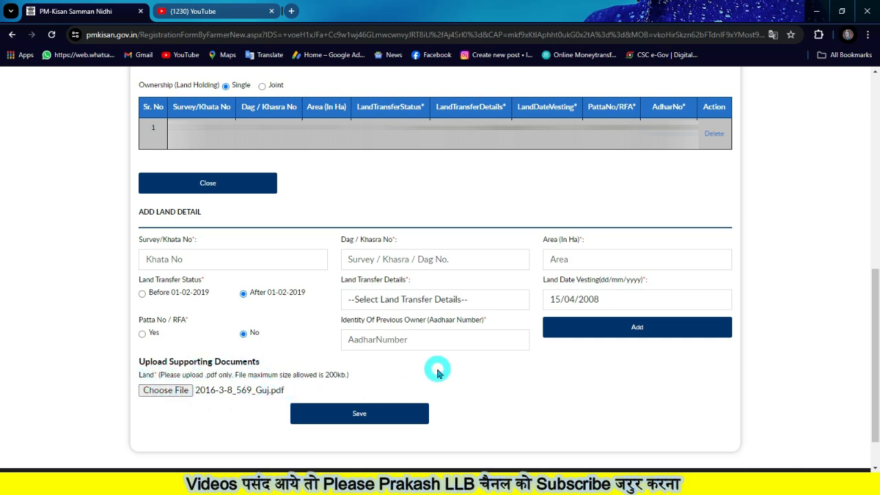
left_click(350, 413)
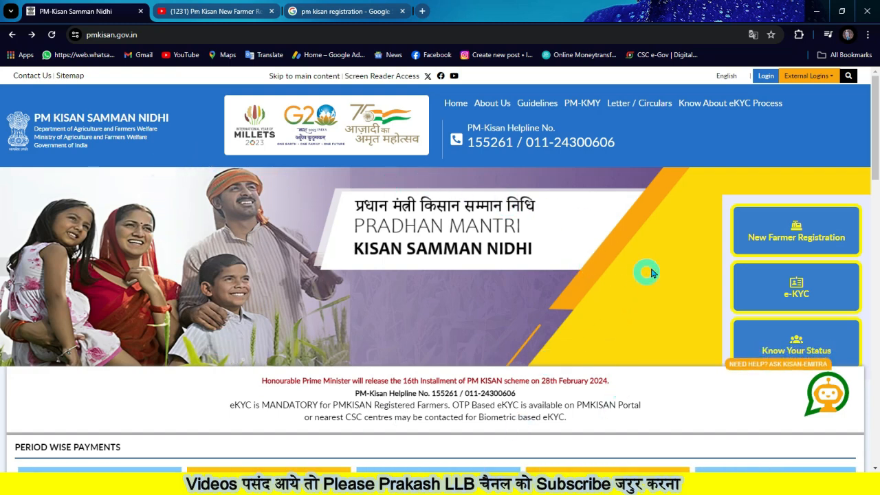
Open the Status of Self Registered Farmer/ CSC Farmers page from the PM-Kisan Farmers Corner.
scroll(652, 256, "down", 1)
scroll(652, 256, "down", 5)
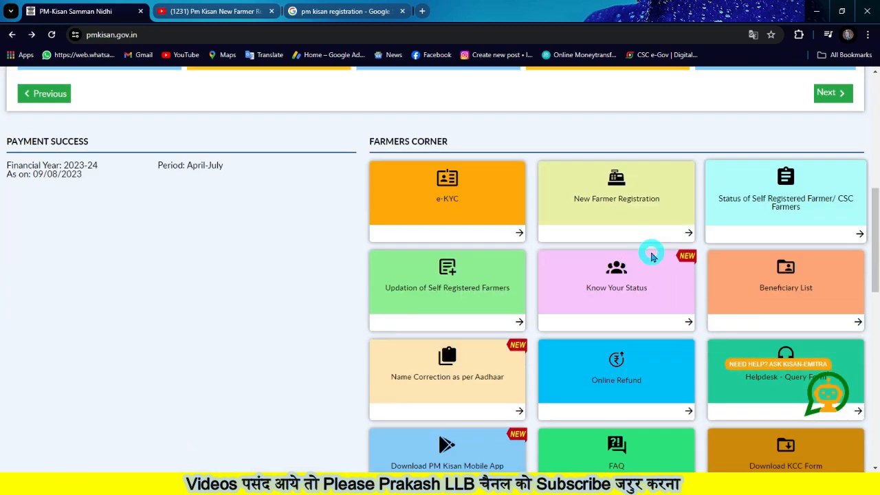
left_click(788, 202)
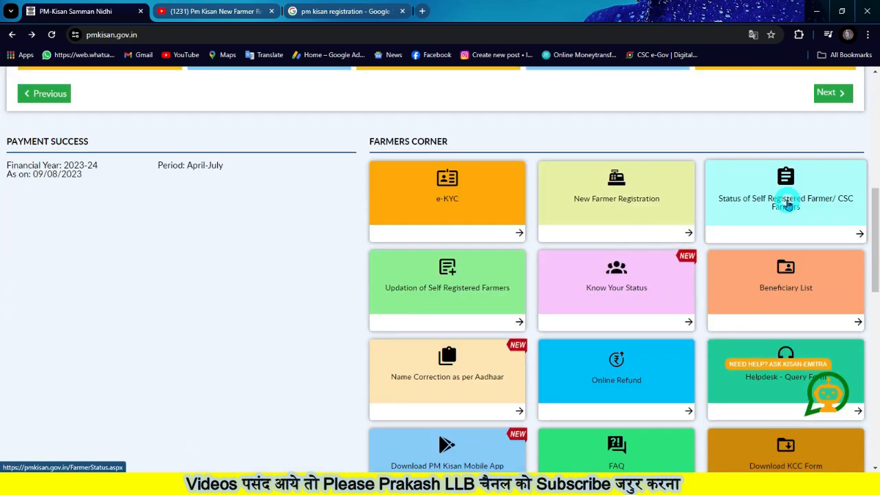
left_click(759, 206)
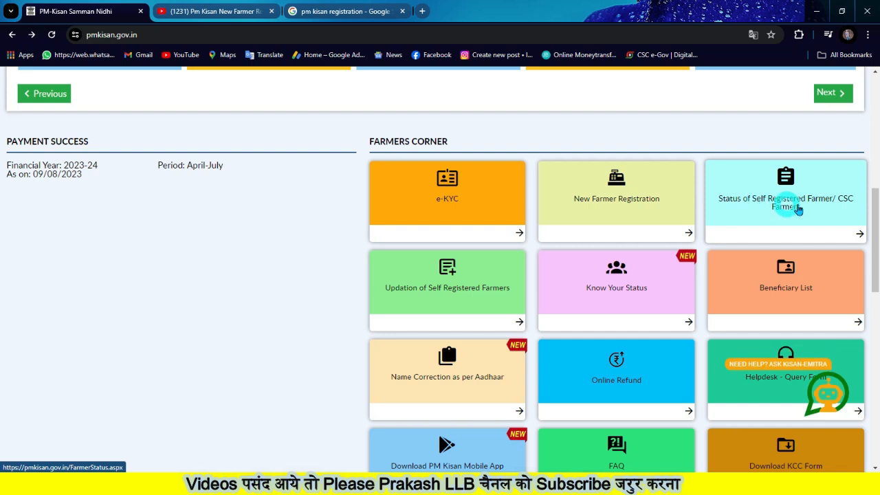
left_click(806, 205)
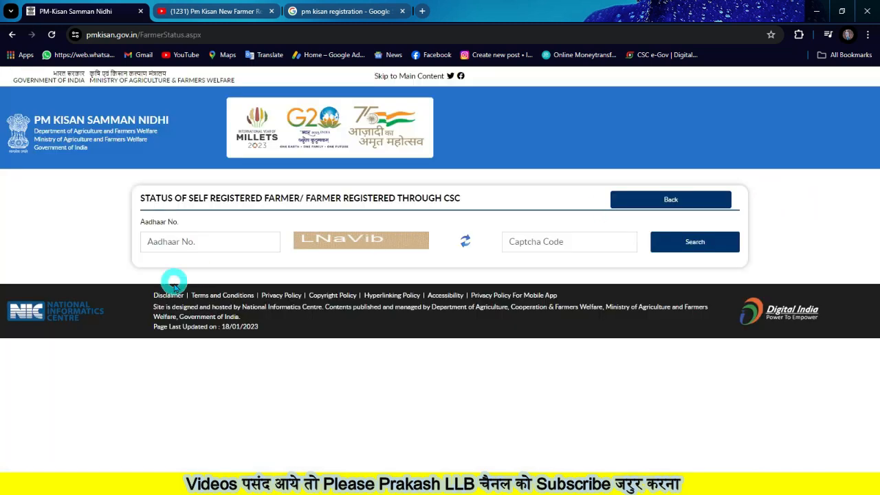
Enter the farmer's Aadhaar number and the captcha code, and search for the application status.
left_click(165, 241)
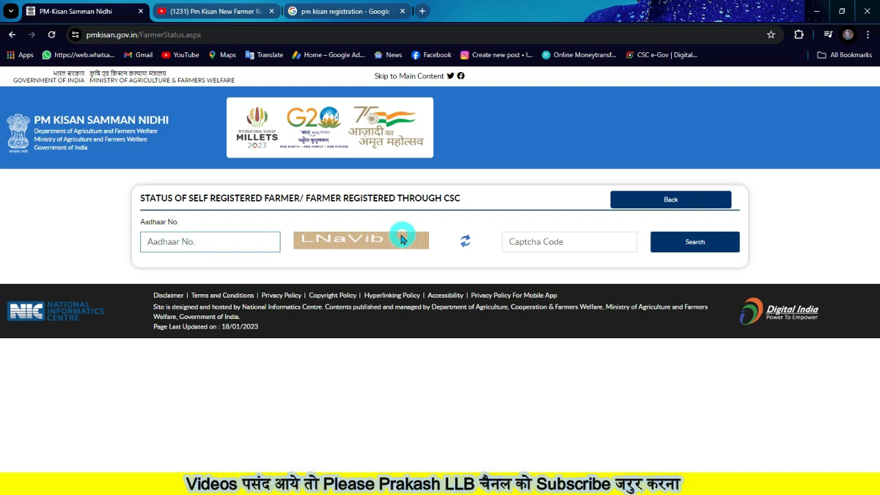
left_click(531, 242)
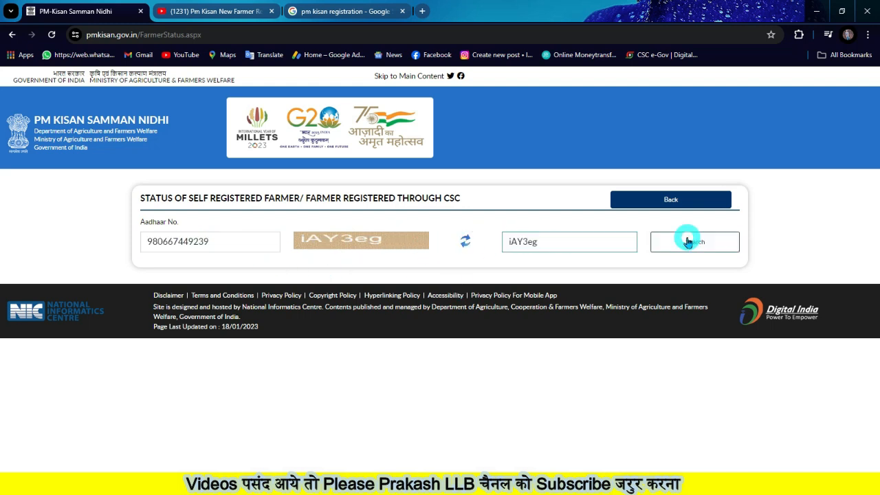
left_click(693, 241)
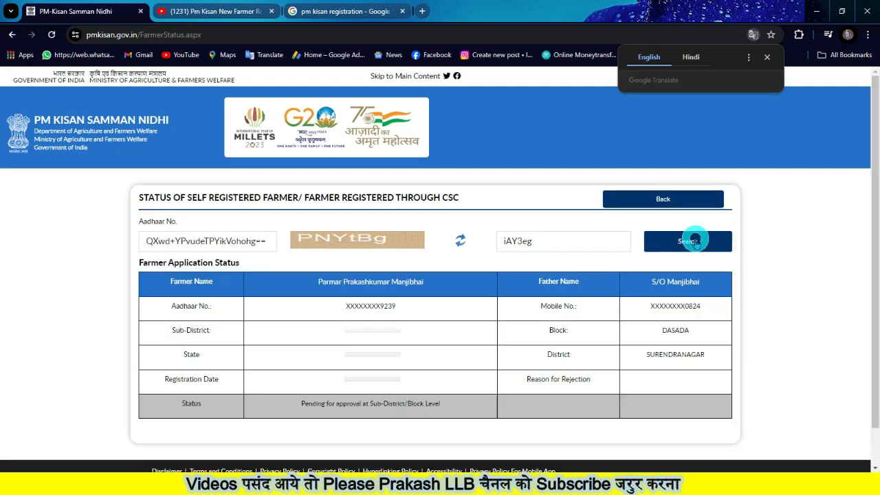